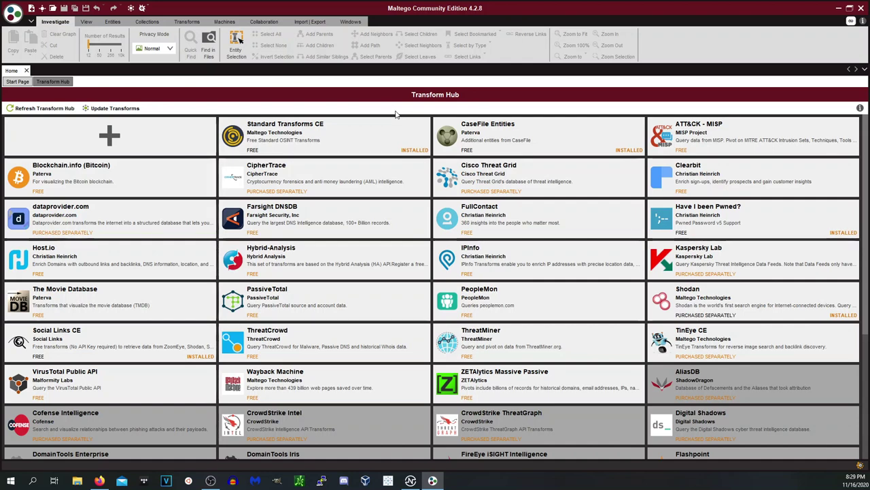
Scroll through the Transform Hub to review installed sets like Standard Transforms CE and CaseFile Entities
scroll(461, 271, down, 1)
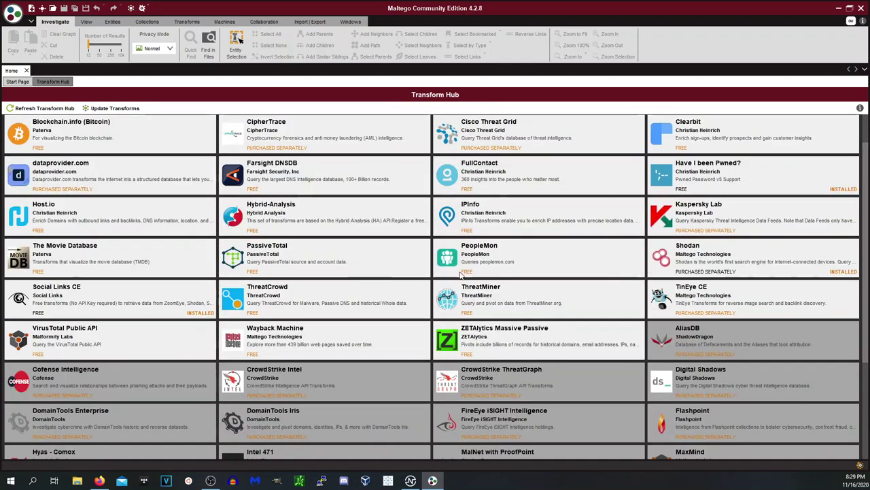
scroll(354, 357, down, 1)
scroll(354, 357, up, 2)
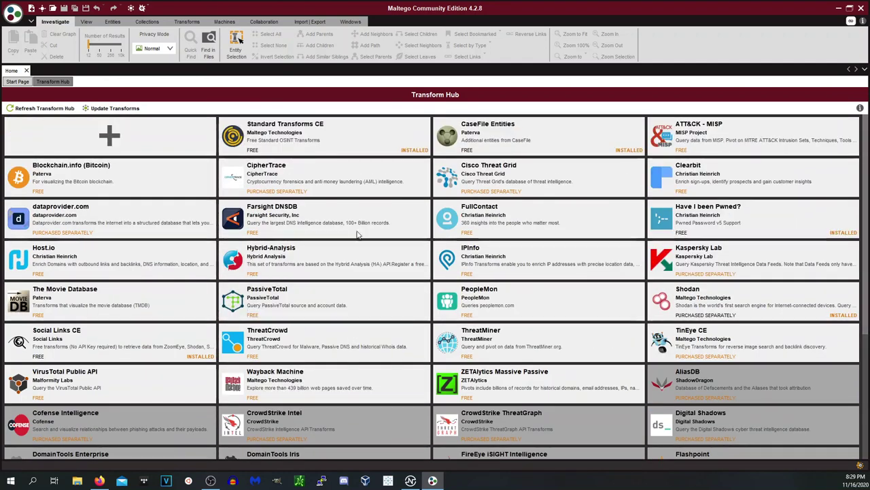
mouse_move(373, 150)
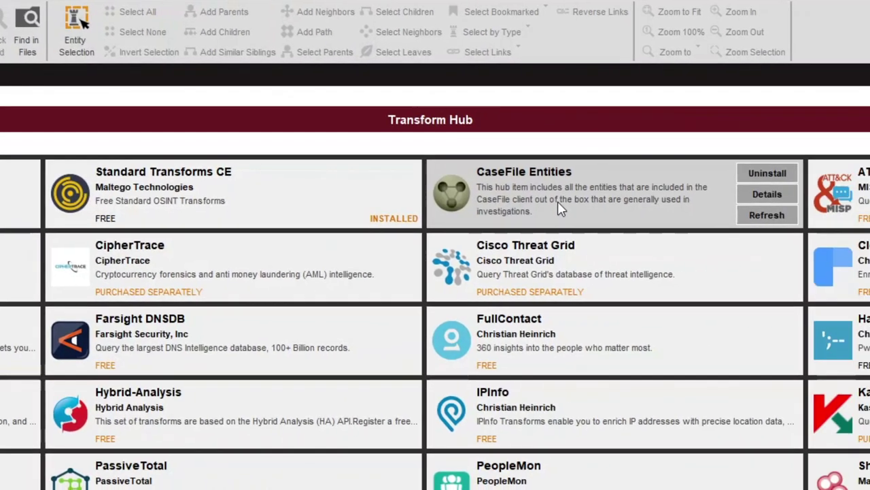
Look over the installed hub tiles, then create the blank graph New Graph (1)
scroll(559, 209, down, 5)
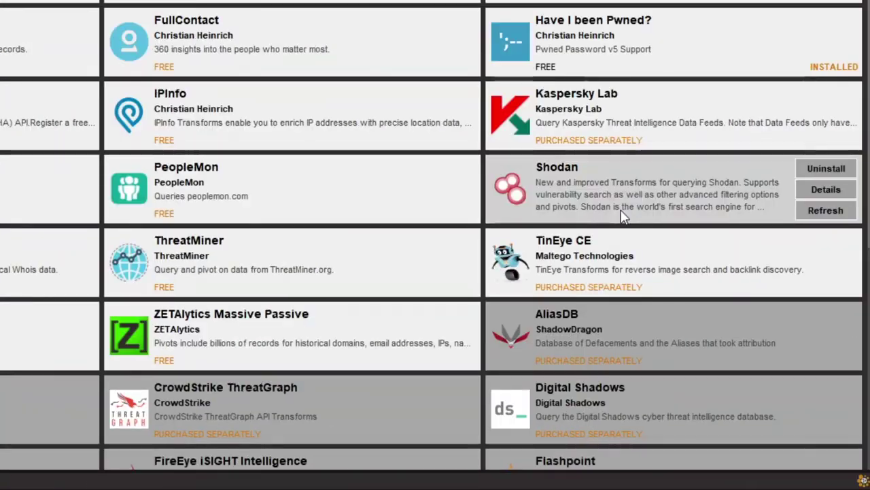
mouse_move(625, 216)
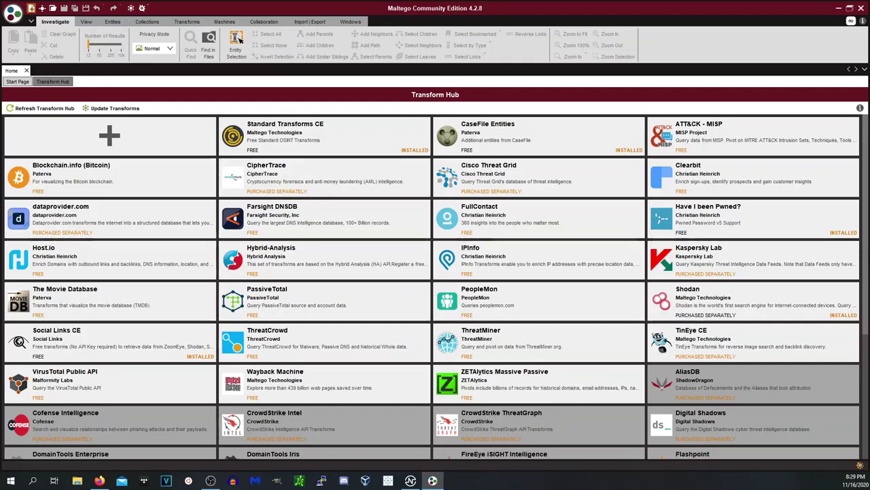
click(60, 16)
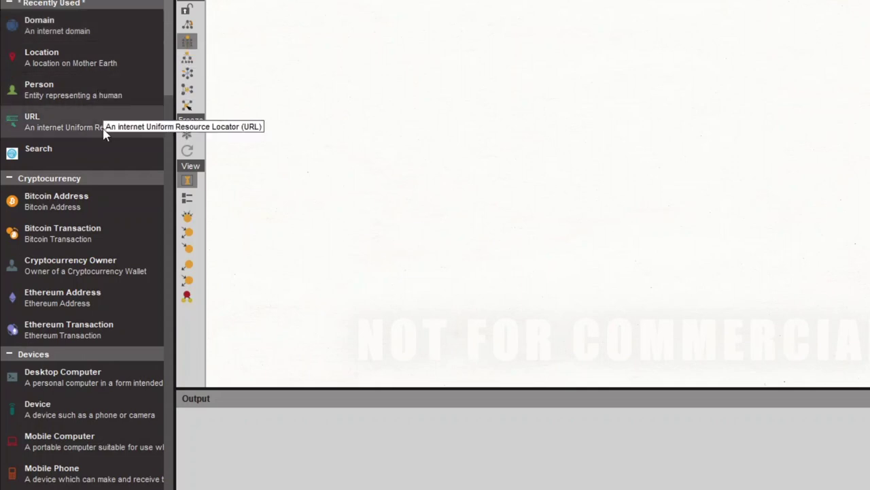
scroll(104, 149, down, 1)
scroll(85, 217, down, 4)
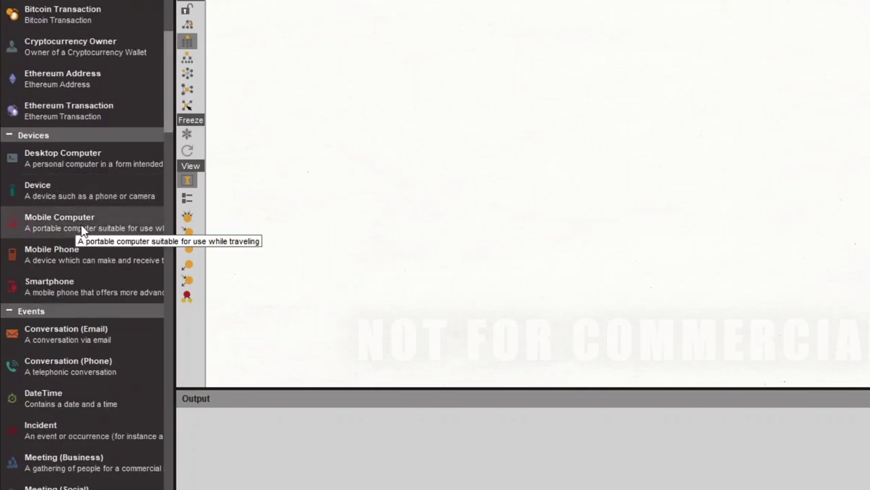
scroll(85, 238, down, 3)
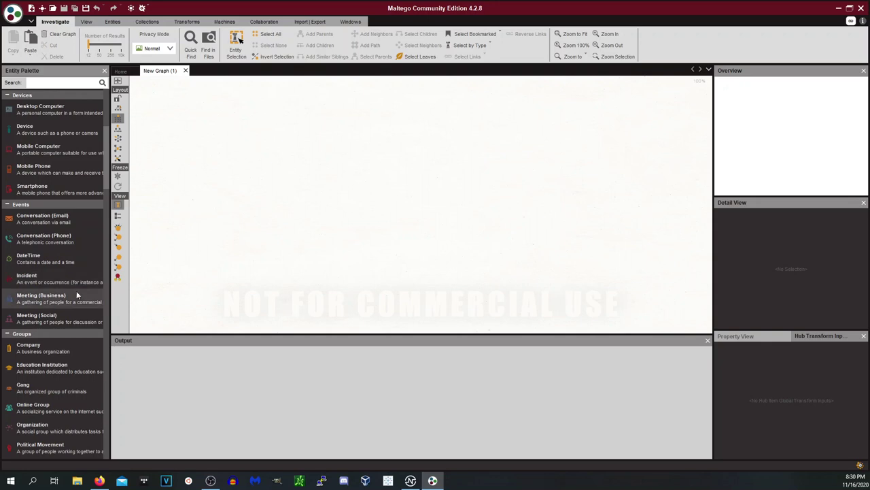
scroll(74, 306, down, 3)
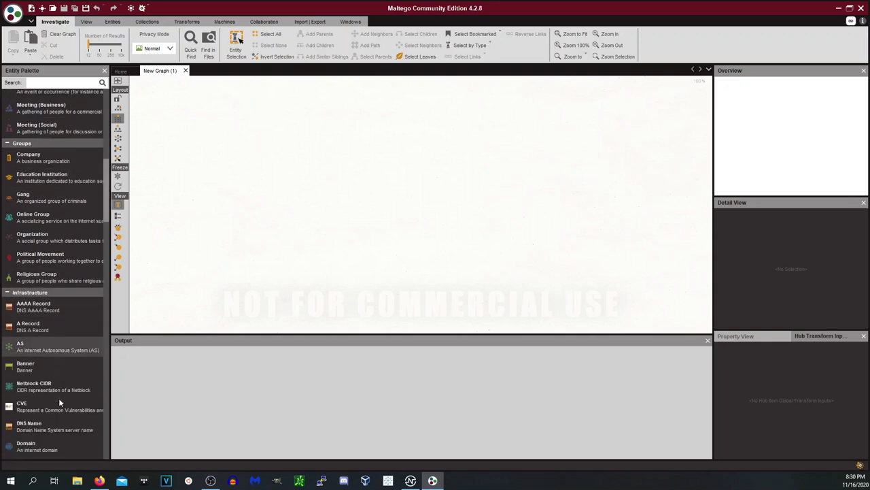
scroll(58, 398, down, 15)
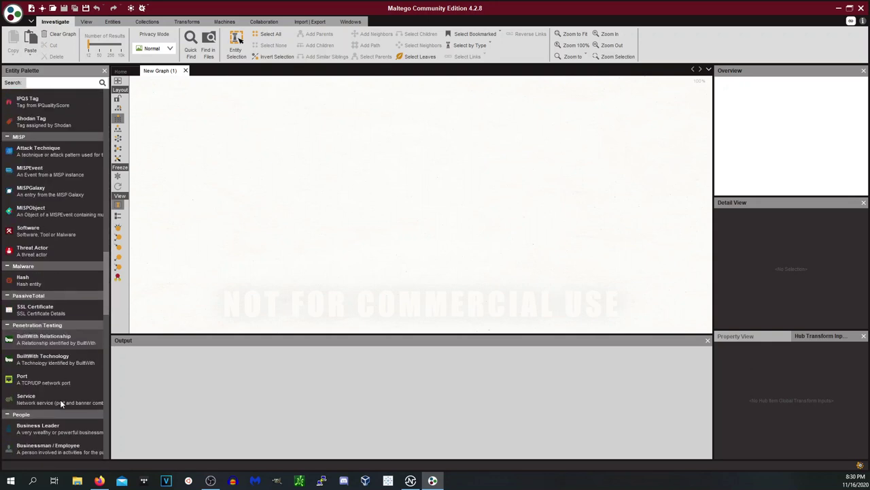
scroll(60, 399, up, 4)
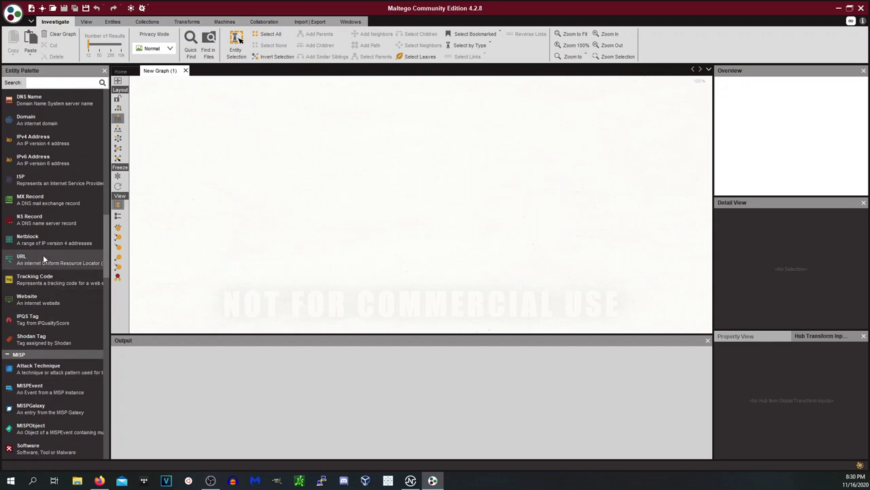
Add a Netblock entity at the graph's centre and set its value to 8.0.0.0/8
double_click(42, 243)
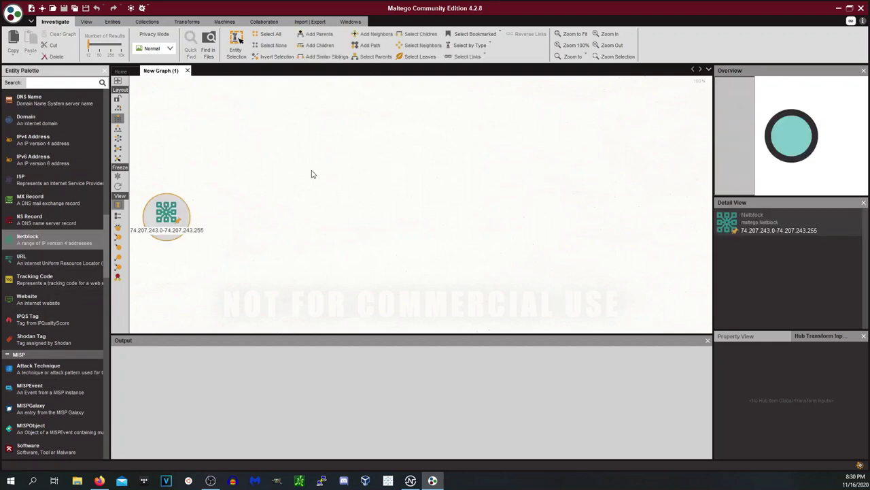
drag(311, 174, 332, 157)
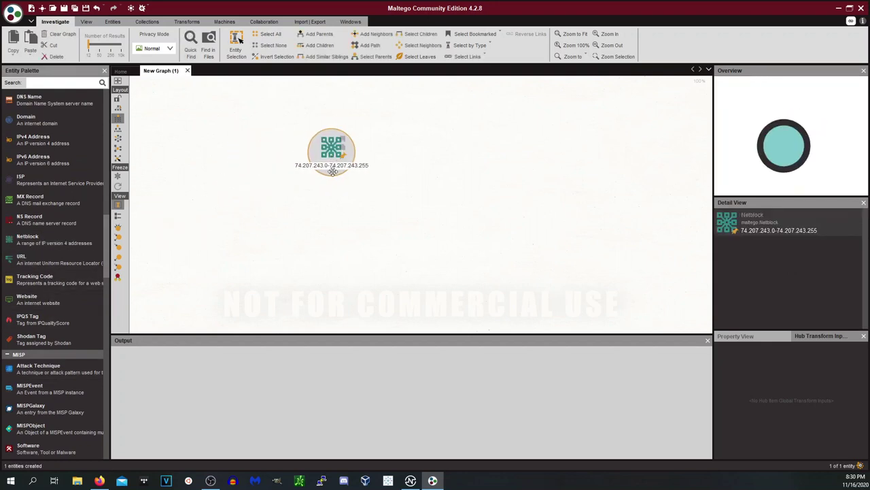
double_click(331, 164)
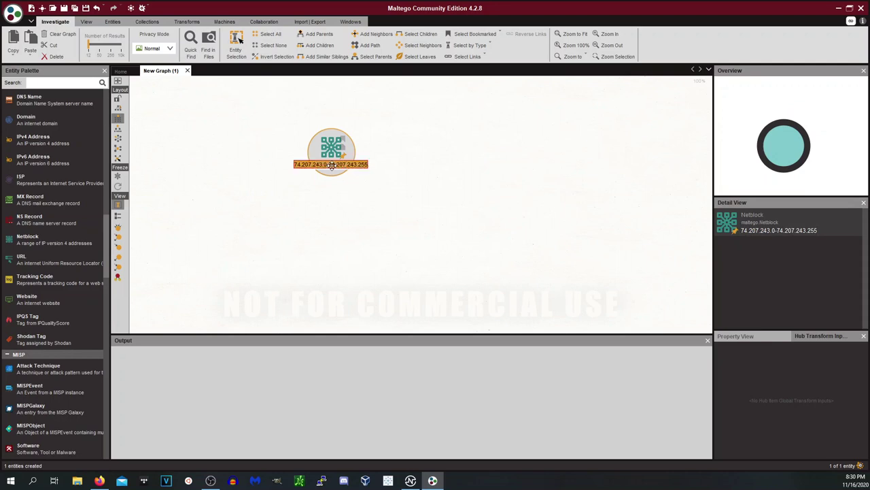
text(8.0.0.0)
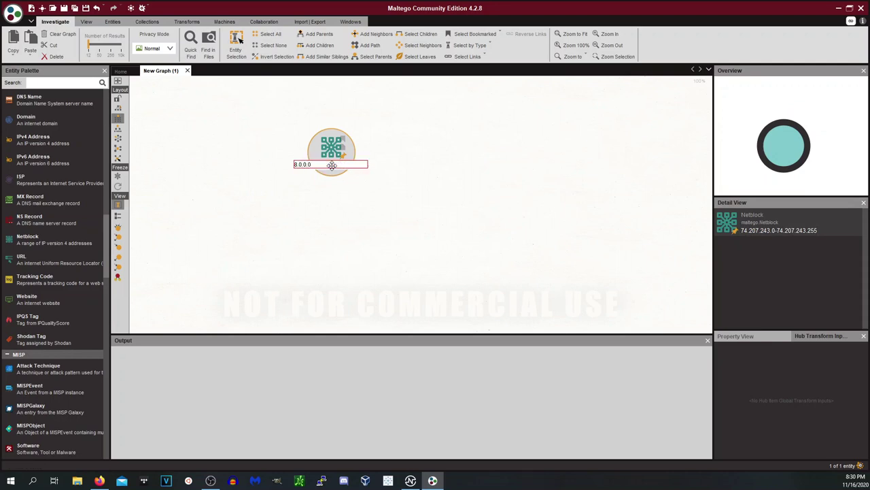
text(/8)
key(Return)
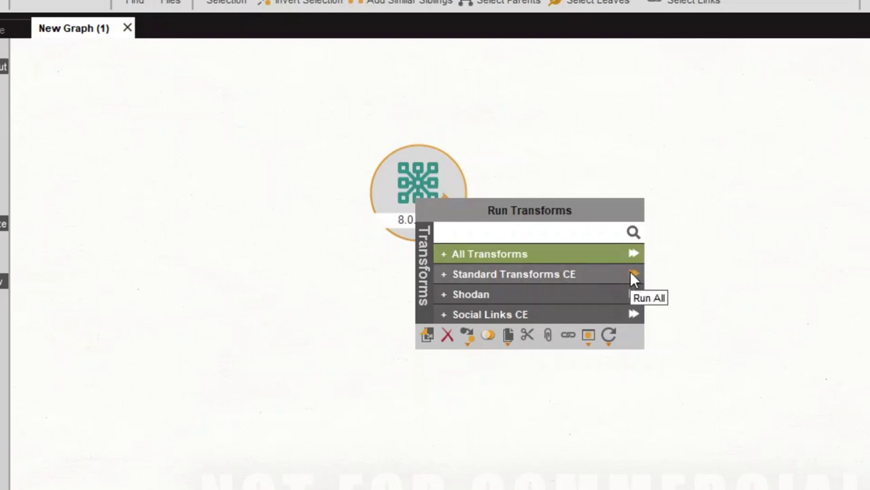
Browse the Standard Transforms CE set's Find in Entity Properties transforms
click(528, 273)
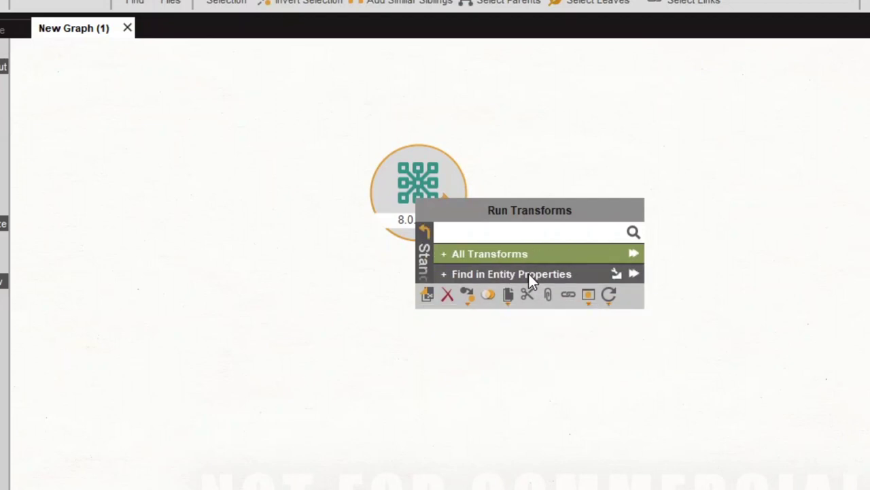
click(544, 274)
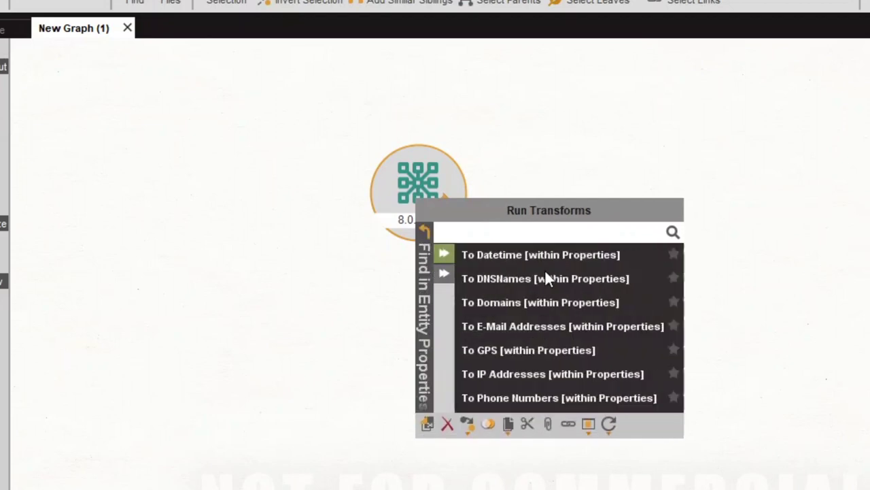
click(424, 272)
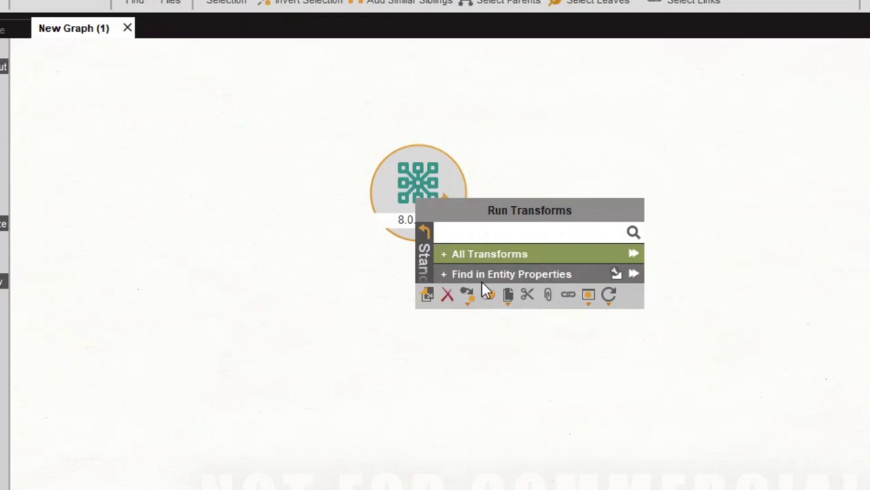
click(482, 280)
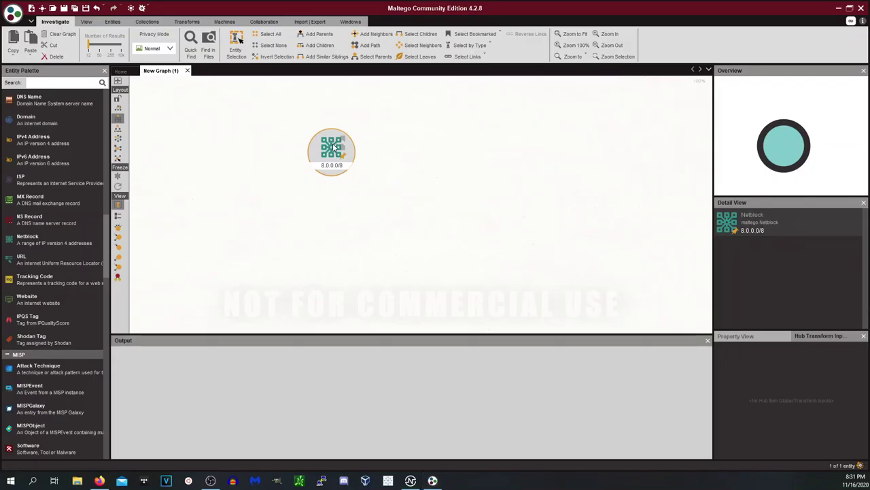
Run all transforms on the 8.0.0.0/8 netblock and return to its graph output
right_click(423, 179)
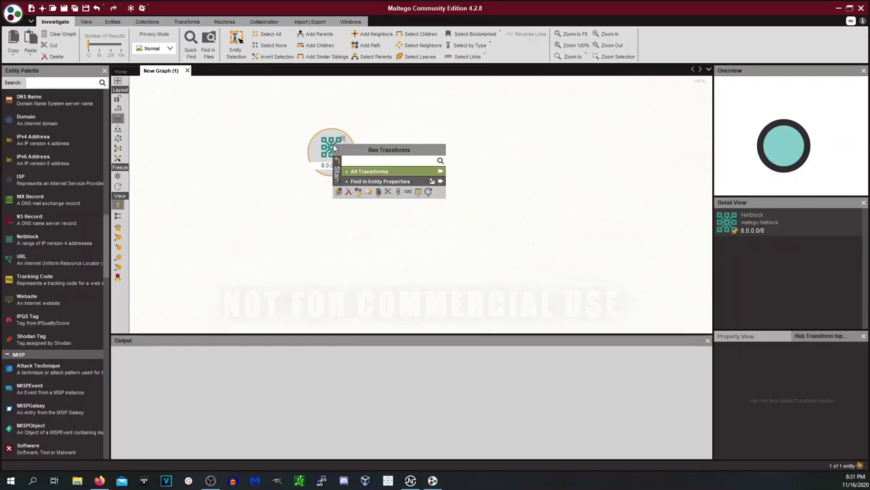
click(337, 168)
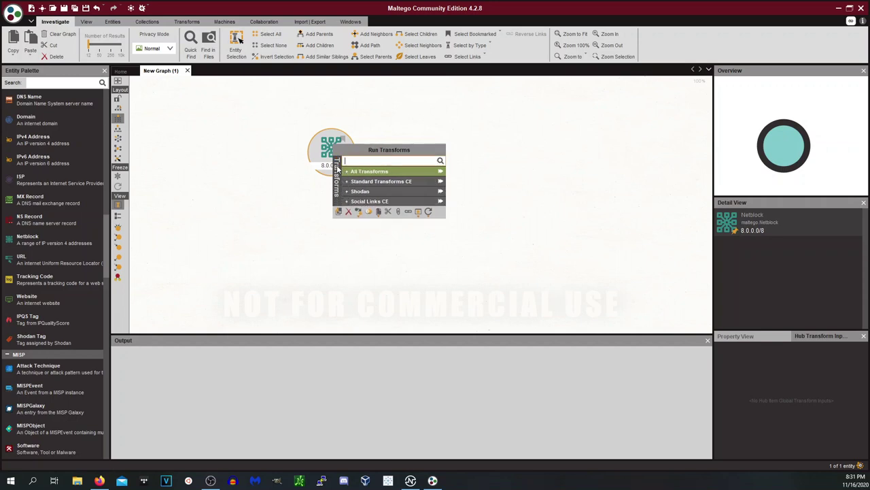
click(441, 171)
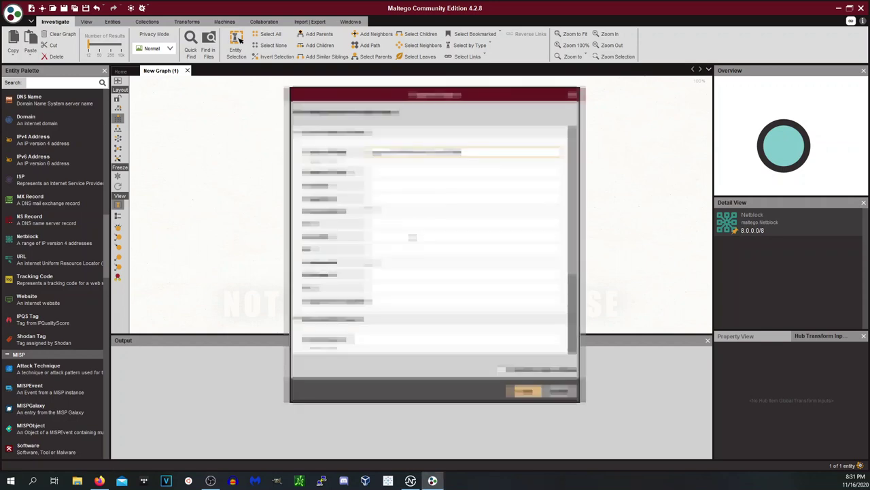
key(Return)
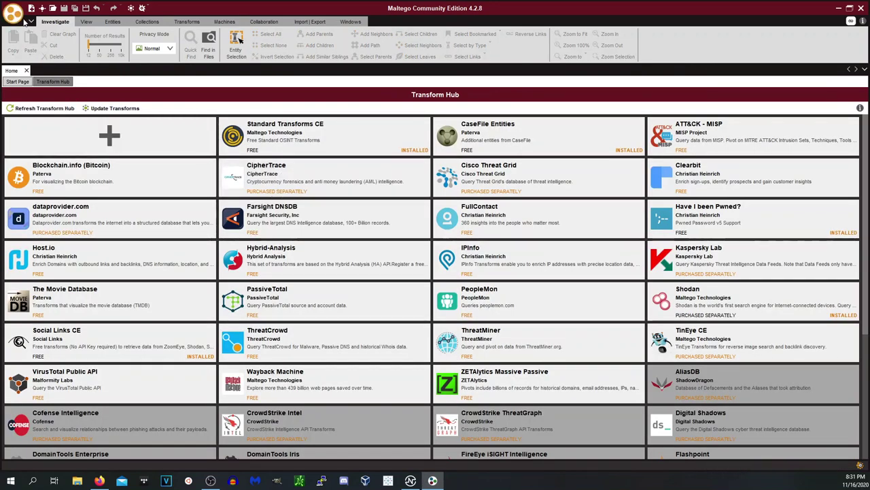
click(31, 8)
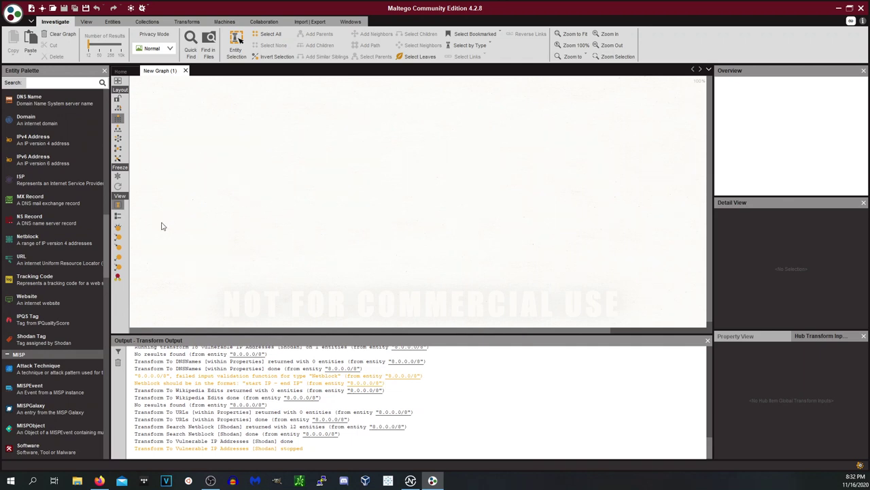
Place a Website entity named shodan.io on the graph and run All Transforms on it
click(57, 299)
drag(270, 261, 353, 178)
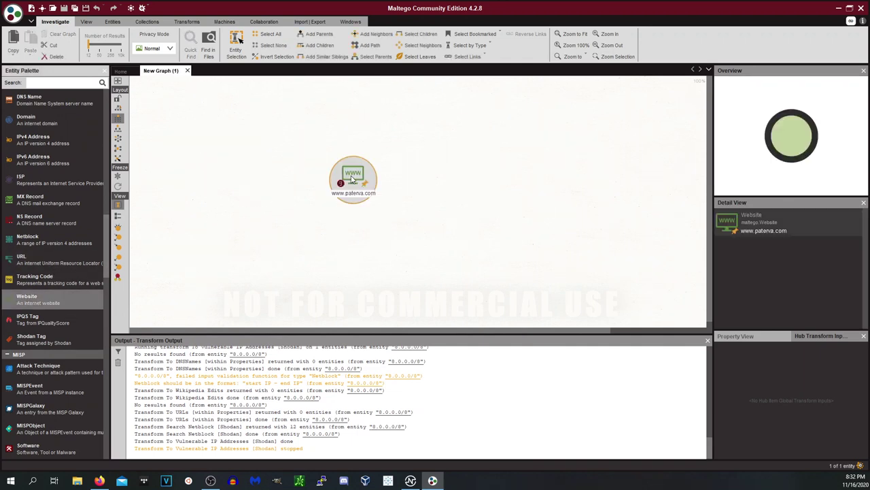
click(351, 192)
text(sho)
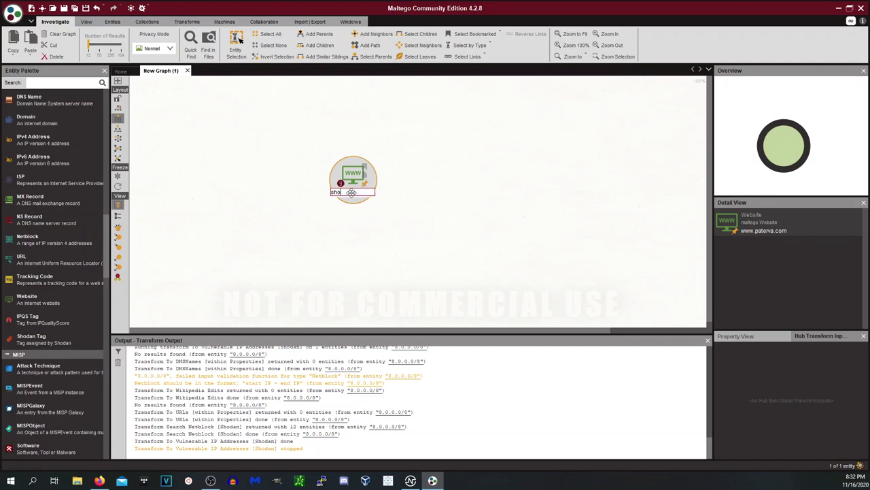
text(da.)
key(Return)
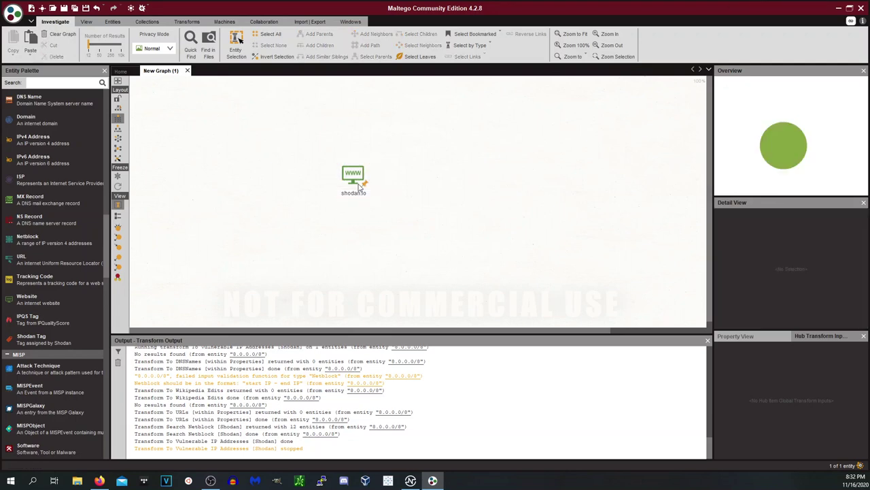
right_click(359, 182)
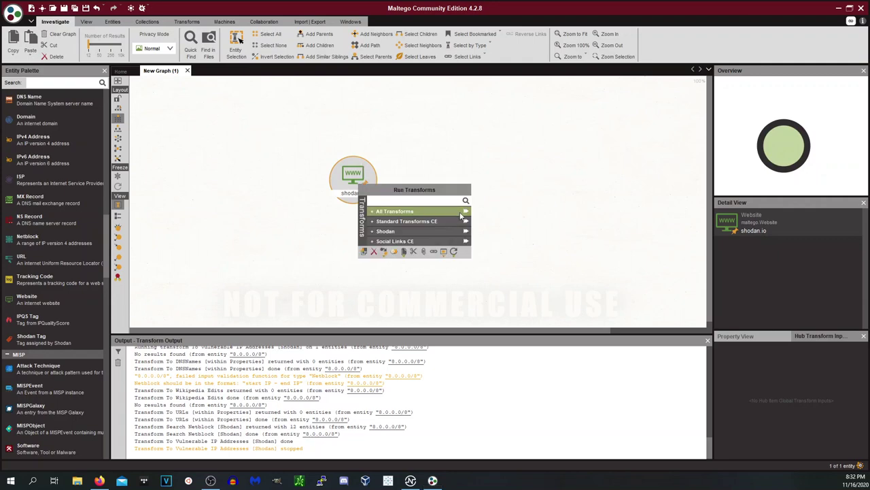
click(466, 216)
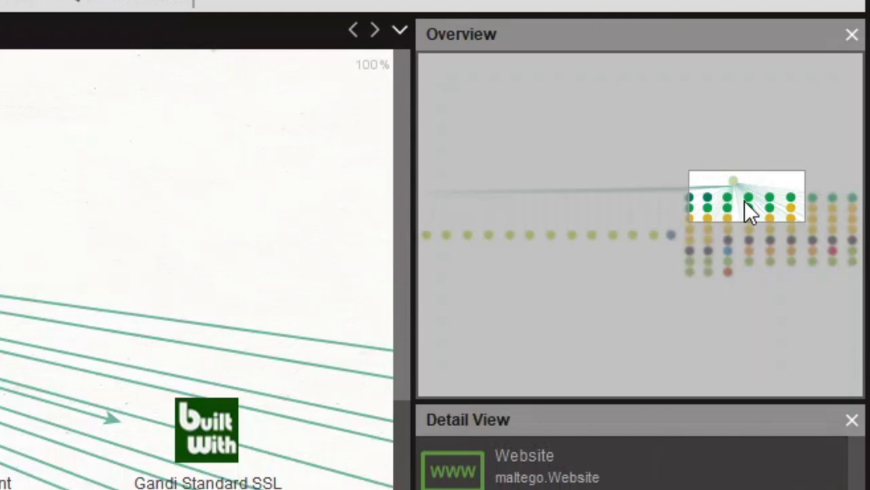
drag(744, 202, 720, 236)
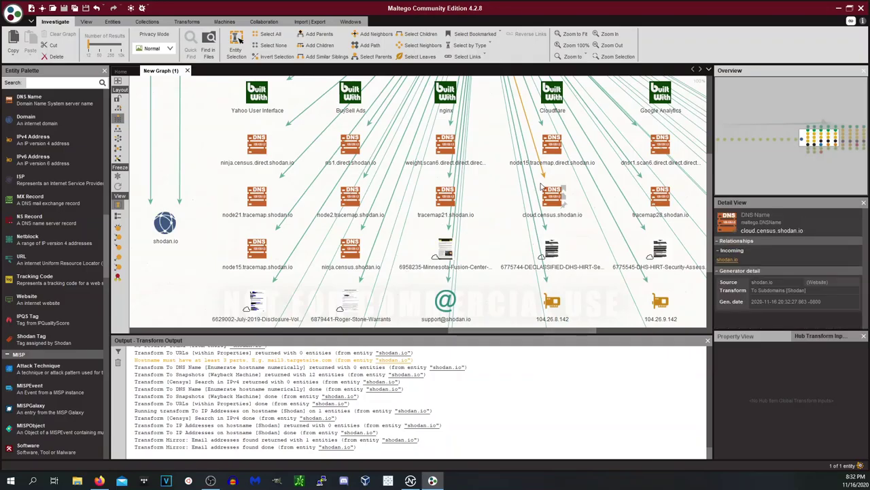
scroll(530, 188, down, 1)
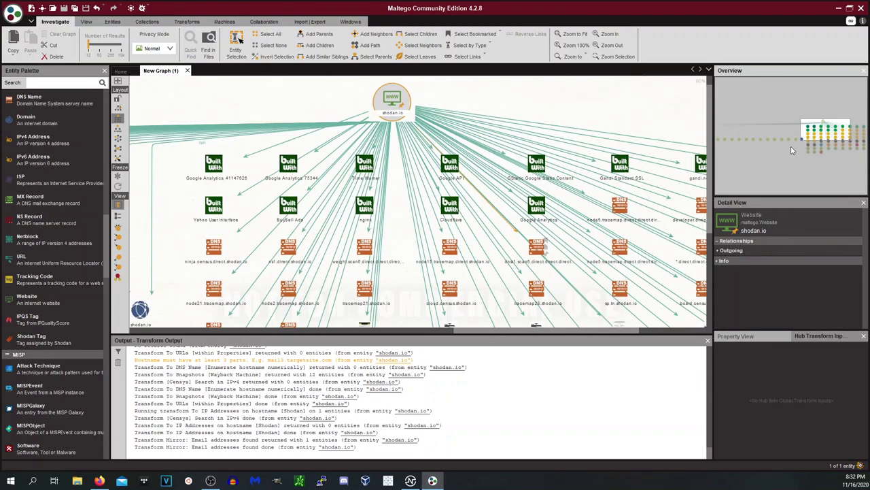
scroll(229, 200, up, 2)
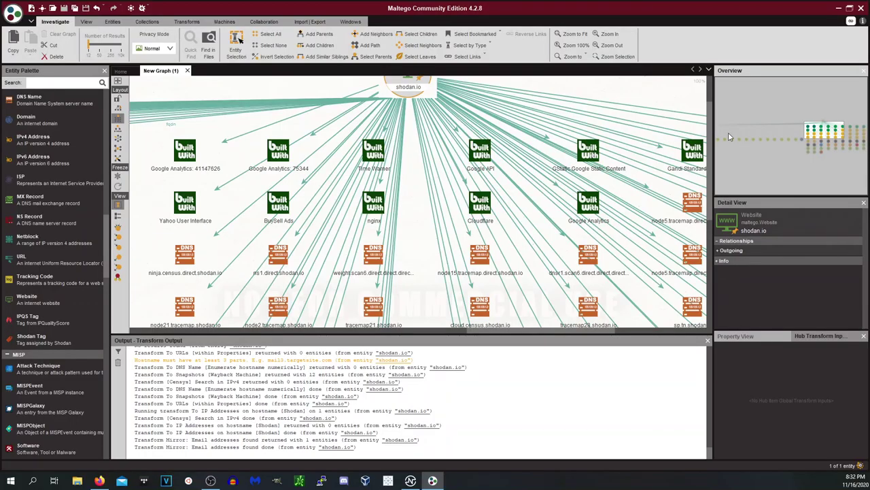
drag(810, 140, 829, 134)
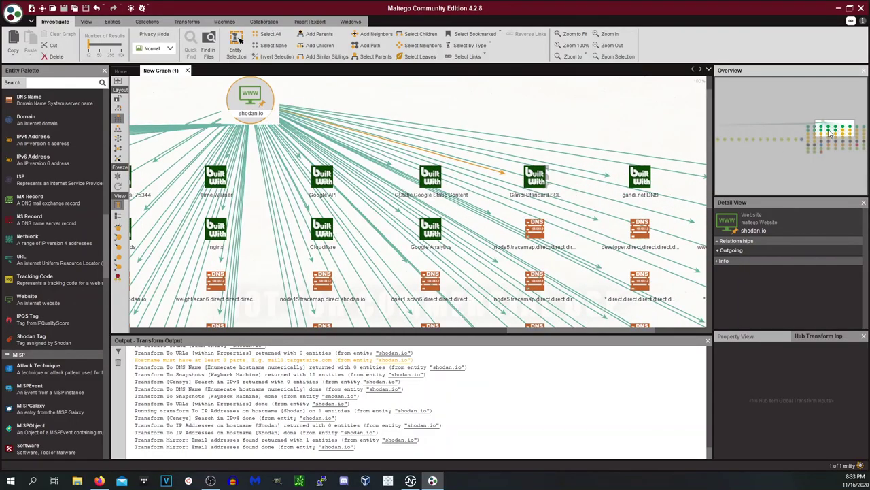
drag(829, 134, 836, 147)
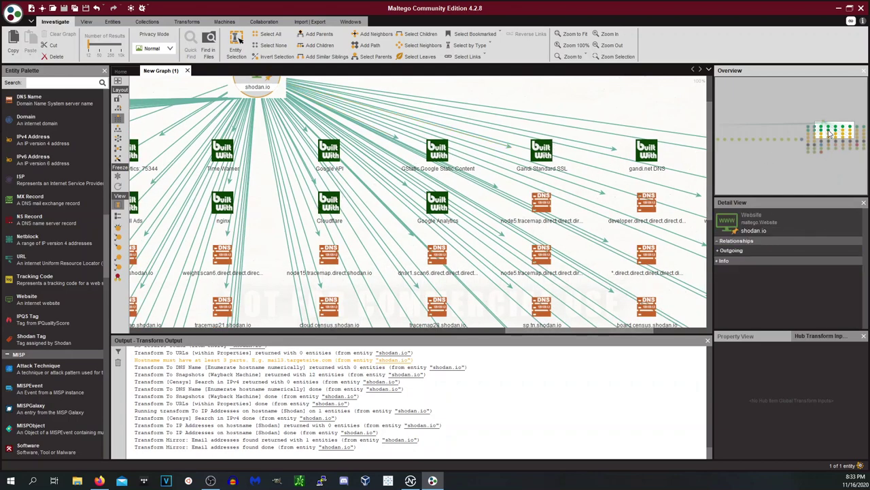
drag(829, 134, 807, 144)
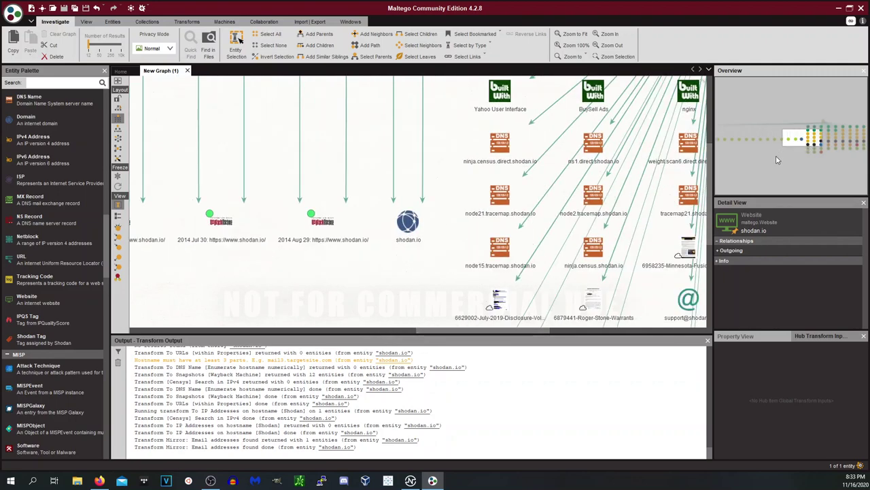
scroll(537, 153, down, 2)
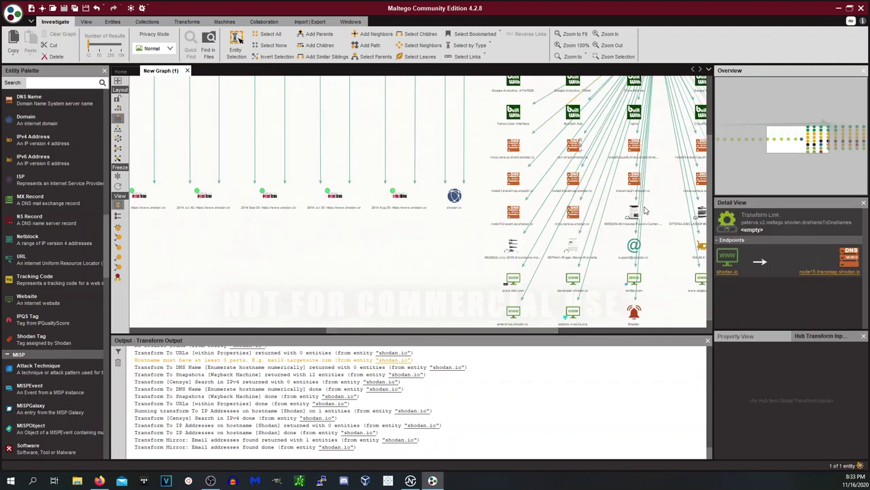
scroll(638, 271, up, 2)
click(633, 242)
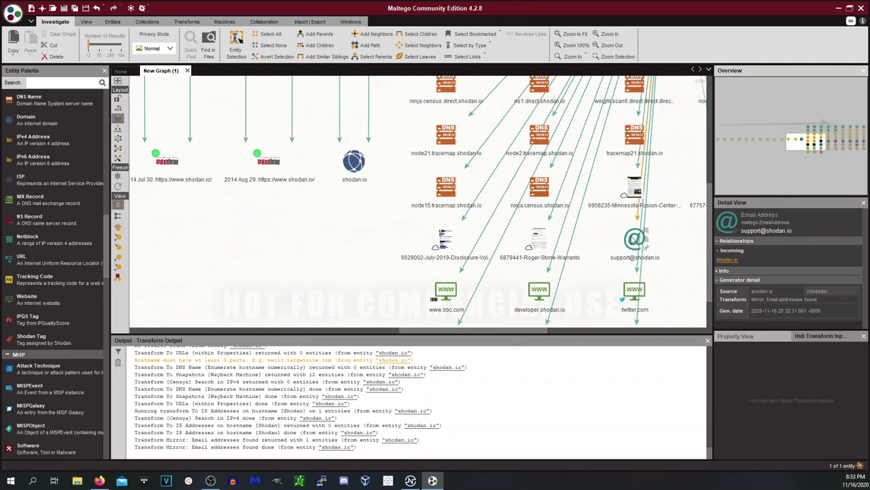
right_click(632, 241)
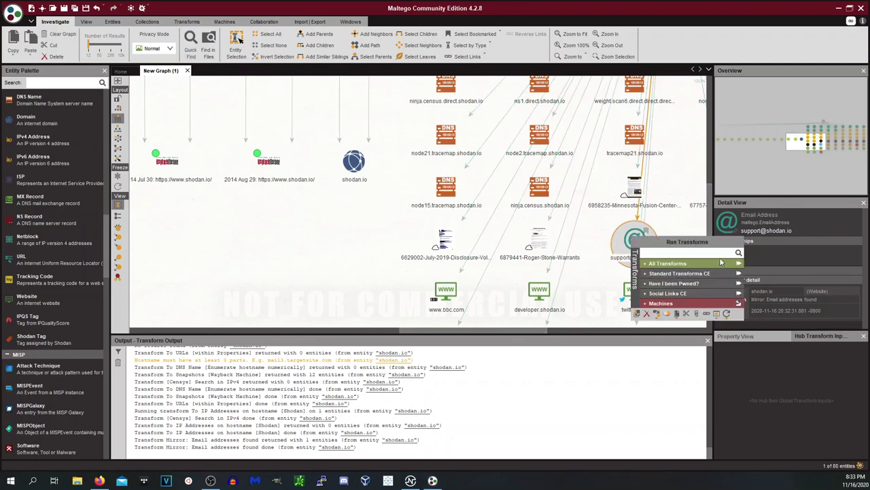
click(739, 264)
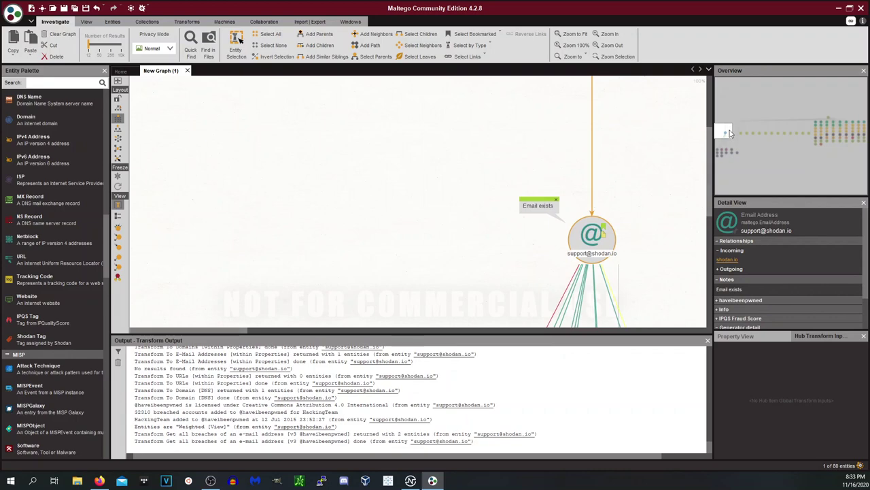
drag(729, 136, 728, 151)
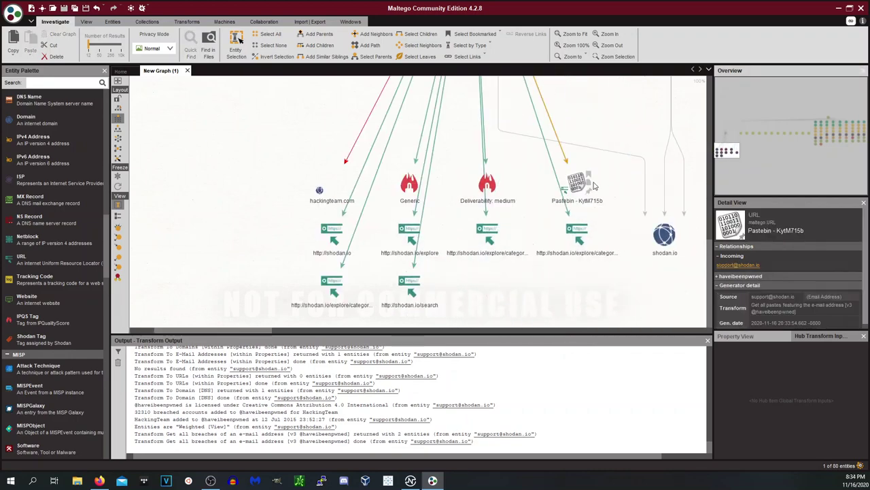
click(597, 179)
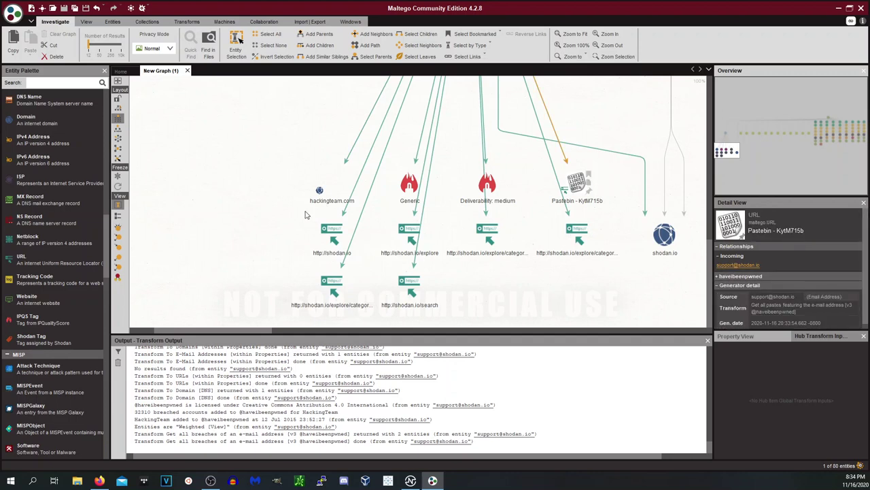
click(409, 284)
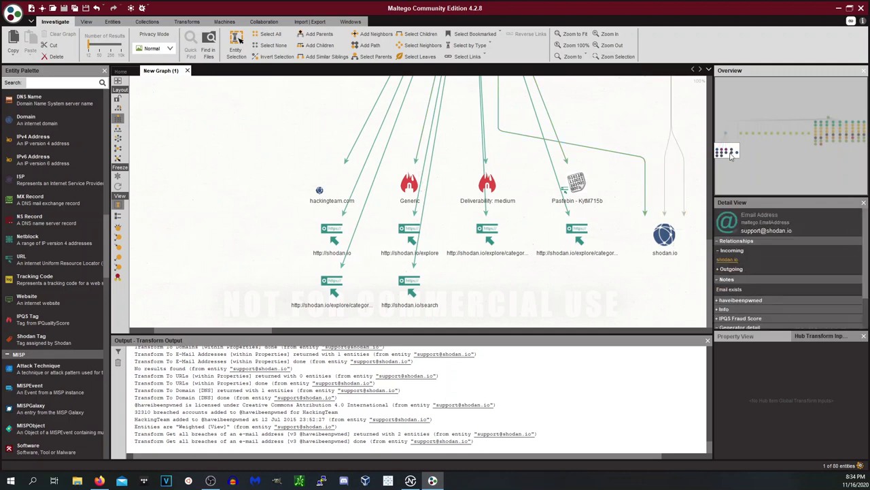
drag(731, 155, 733, 154)
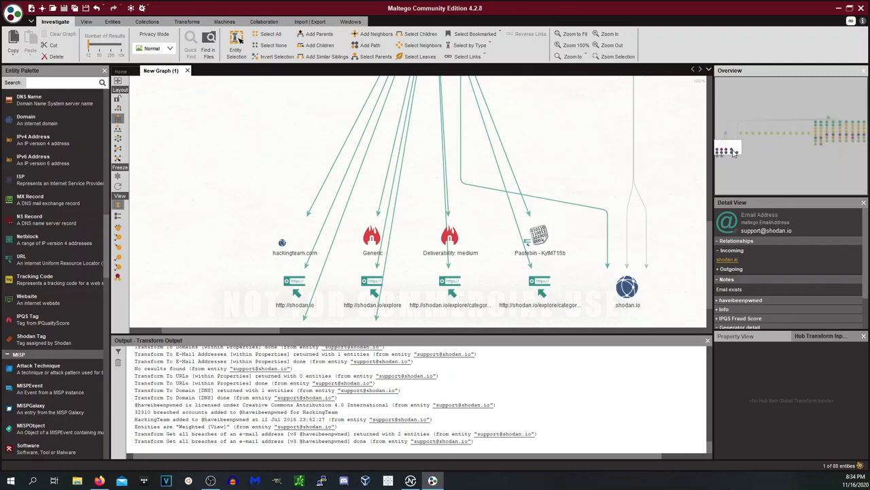
drag(733, 154, 747, 142)
scroll(478, 165, down, 3)
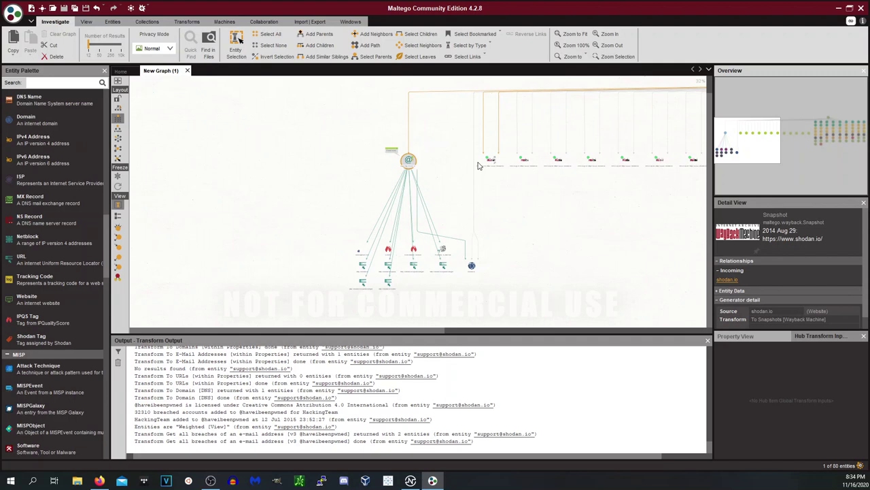
click(469, 141)
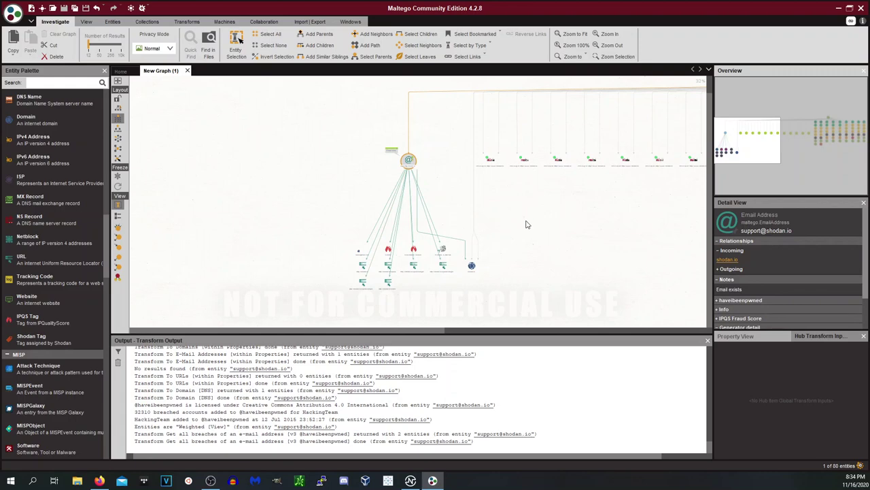
key(ctrl+a)
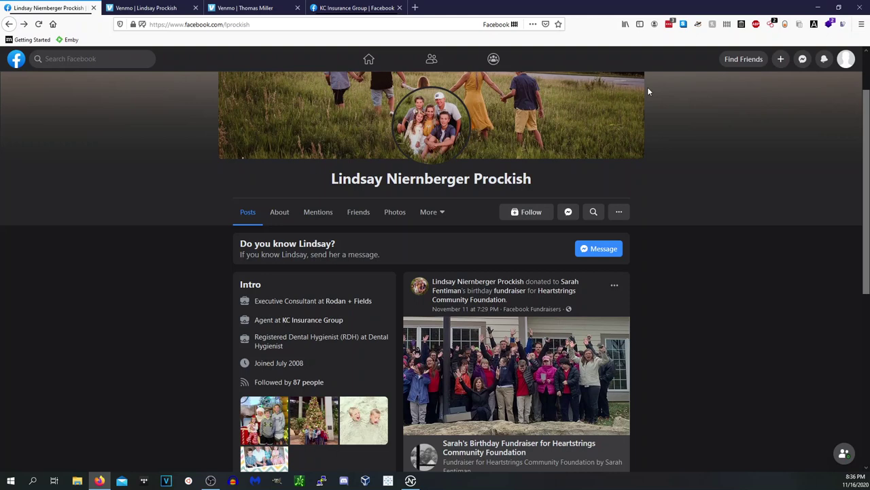
Scroll through the Facebook profile's Intro, Photos and Friends sections and back up
scroll(216, 348, down, 5)
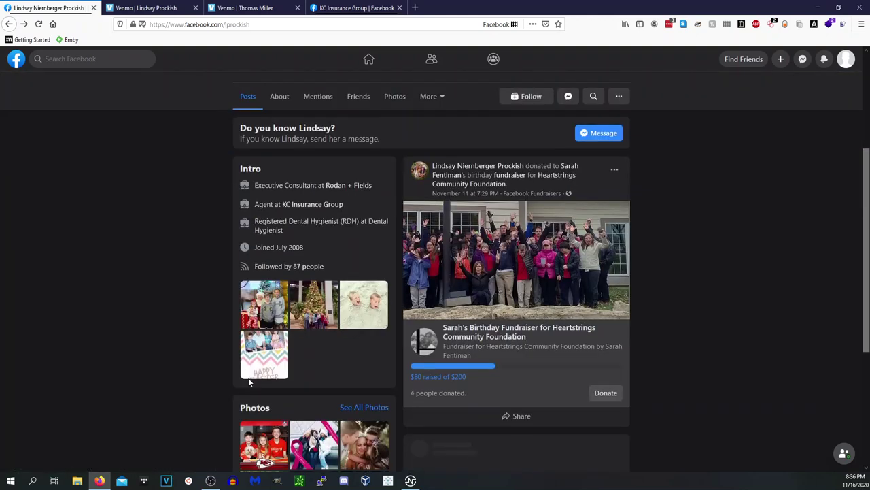
scroll(248, 378, down, 1)
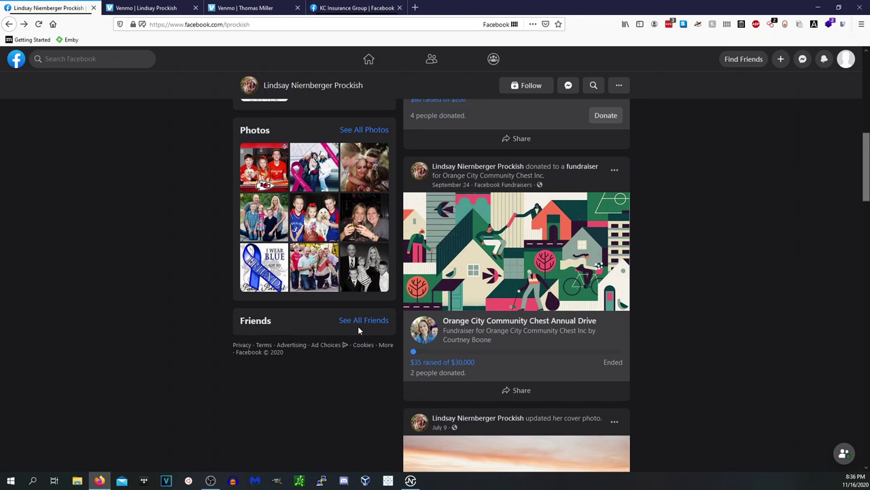
scroll(530, 284, up, 4)
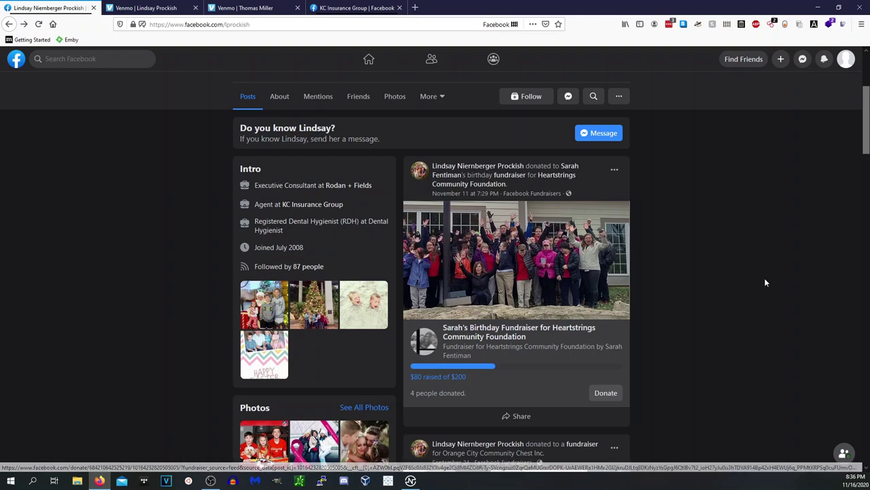
scroll(765, 278, up, 3)
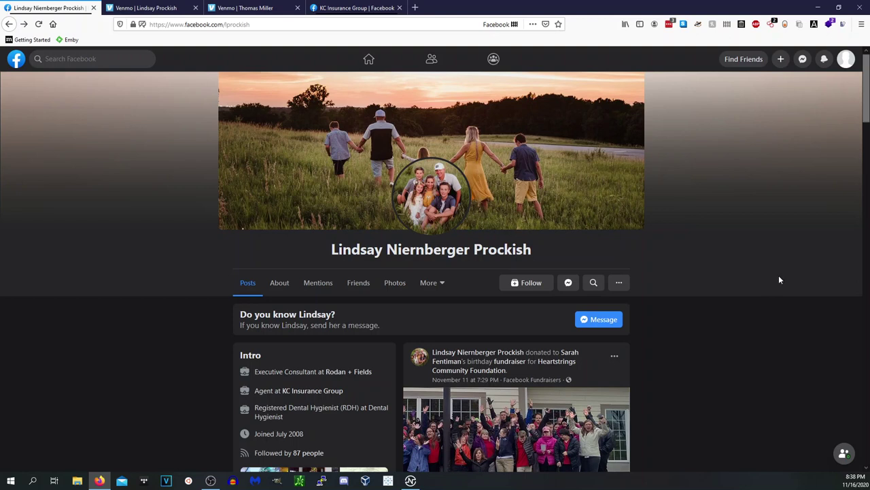
scroll(425, 370, down, 1)
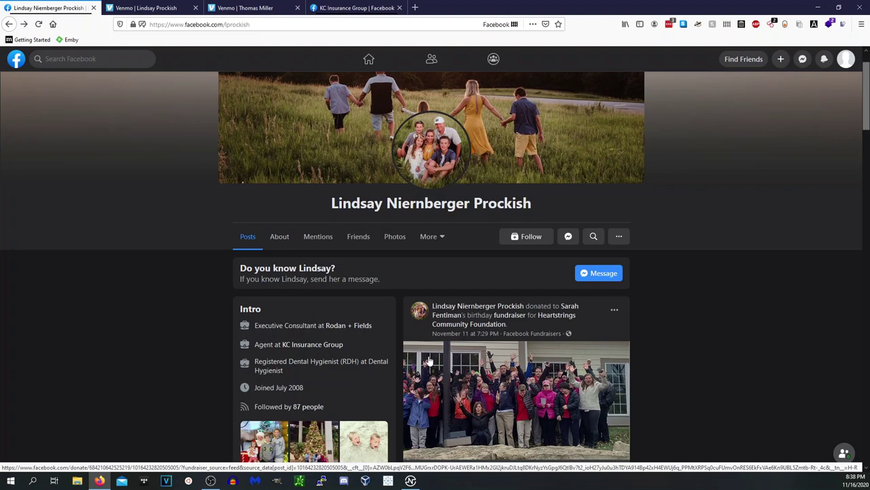
Scroll down to the Photos grid and open the August 11, 2017 family photo
scroll(408, 364, down, 2)
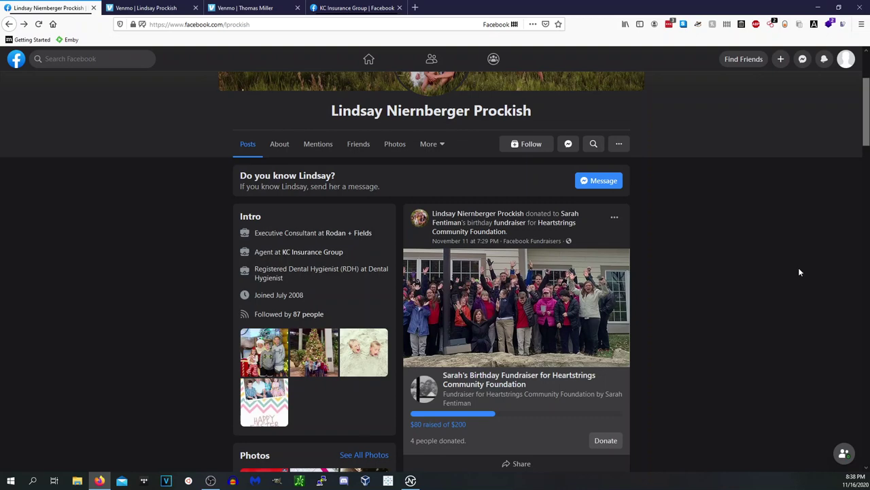
scroll(800, 272, down, 3)
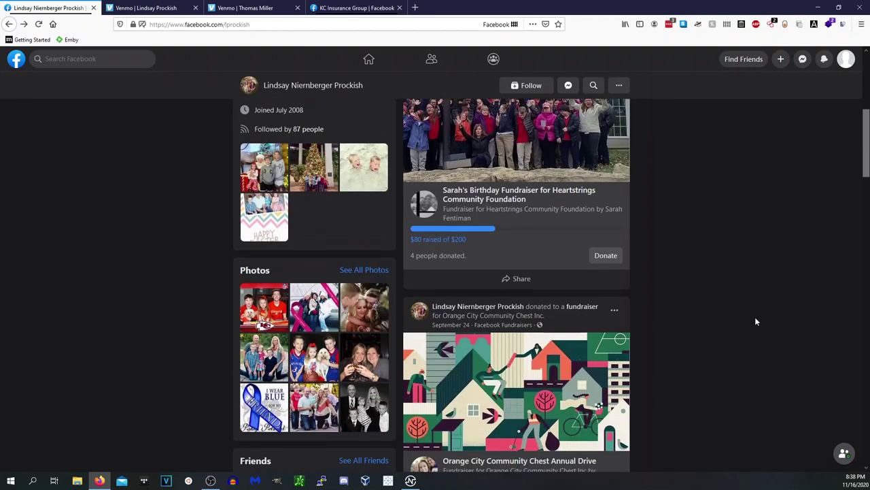
click(262, 358)
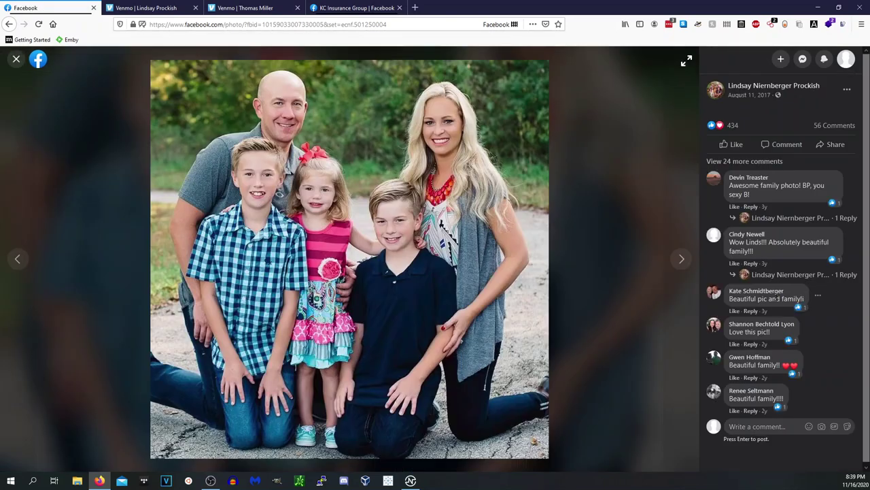
Load the 24 earlier comments on the family photo and scroll through the owner's replies
click(759, 163)
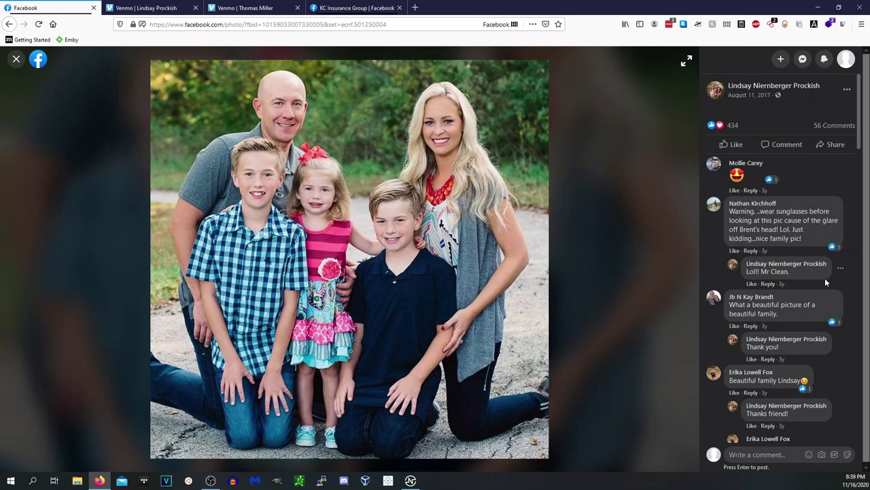
scroll(787, 309, down, 1)
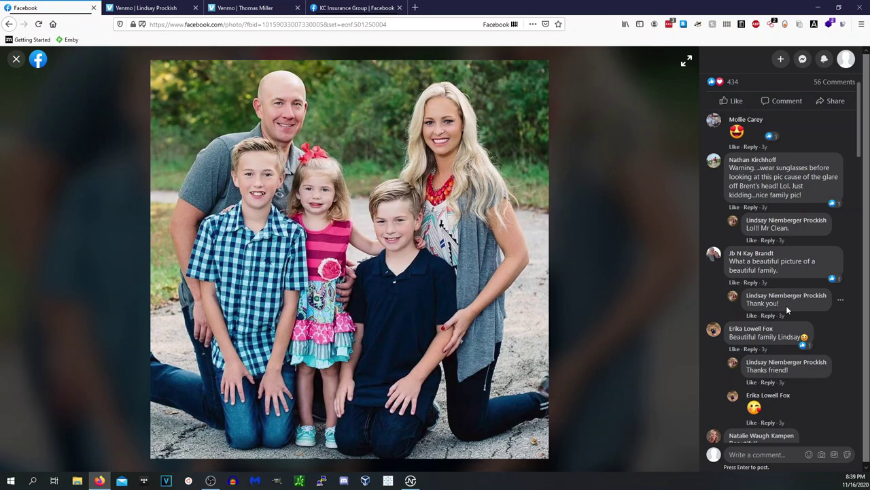
scroll(792, 318, down, 1)
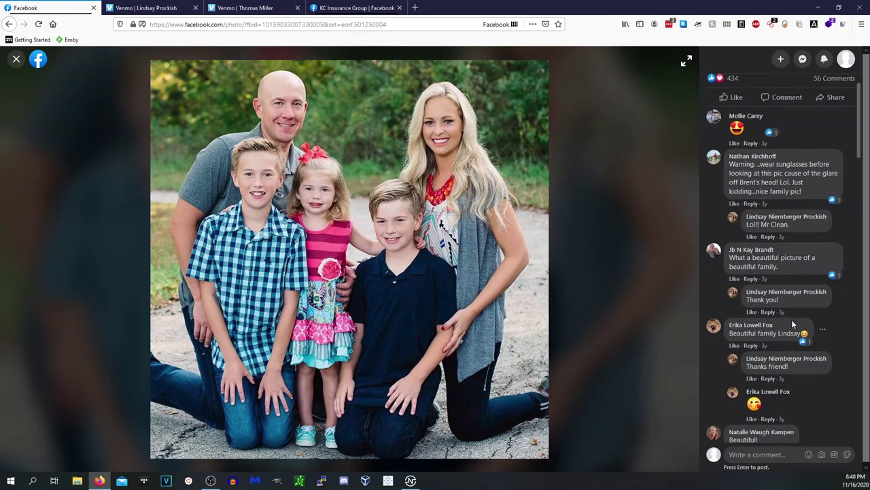
mouse_move(792, 325)
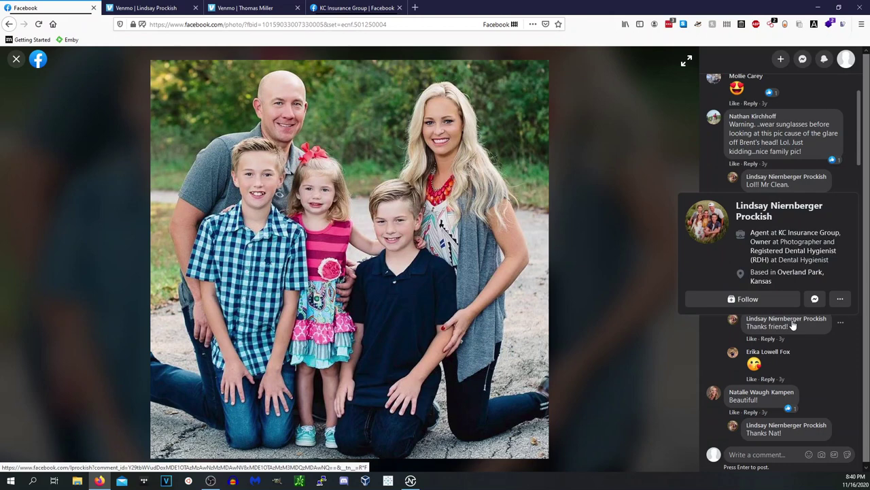
Open the commenter's profile in a new tab and search her friends for the owner's first name
right_click(766, 351)
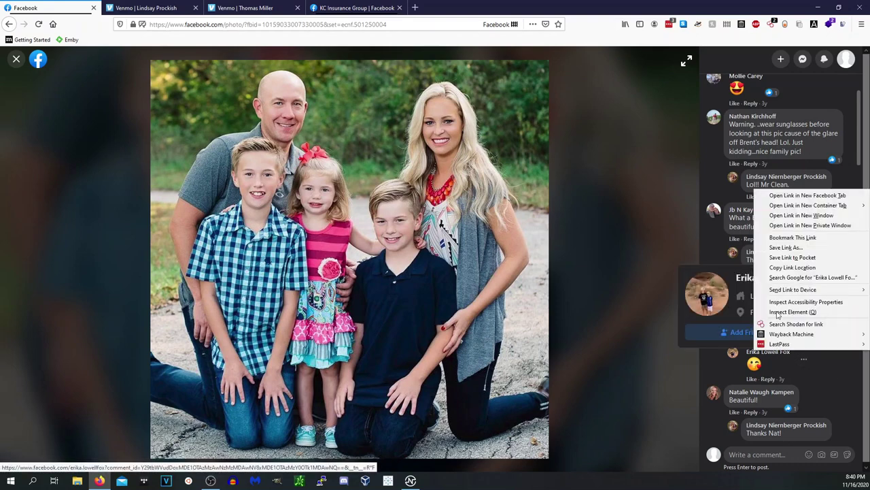
click(789, 195)
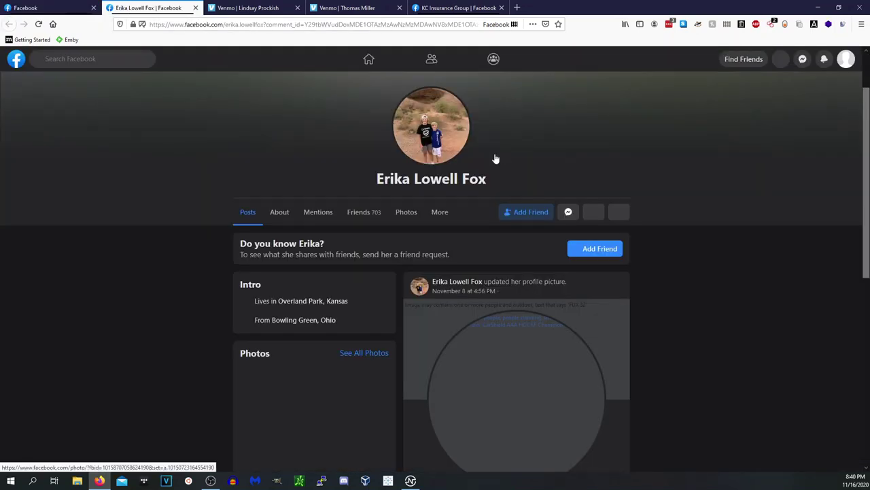
click(363, 212)
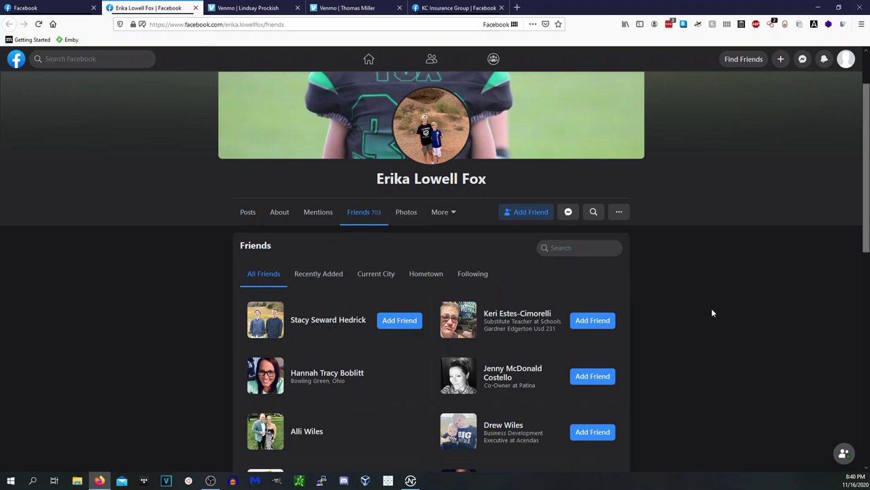
click(561, 248)
text(lindsay)
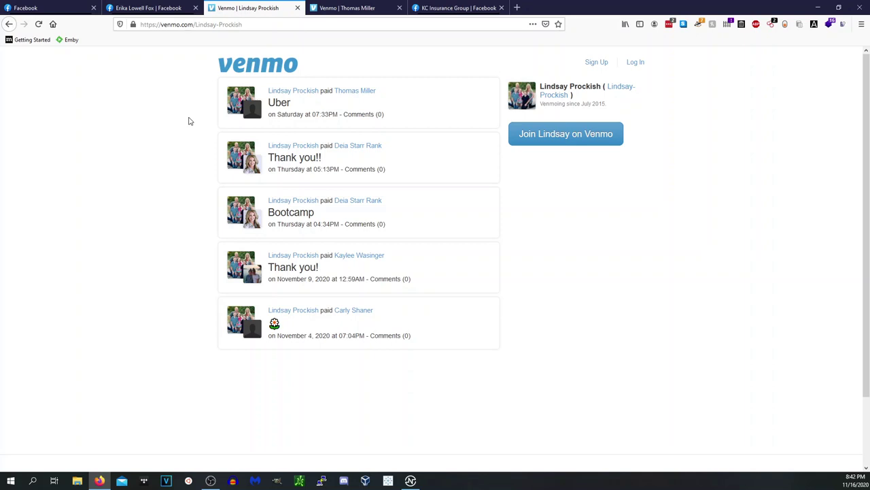
Start signing in to Venmo from the owner's public profile page to see her full profile
click(642, 62)
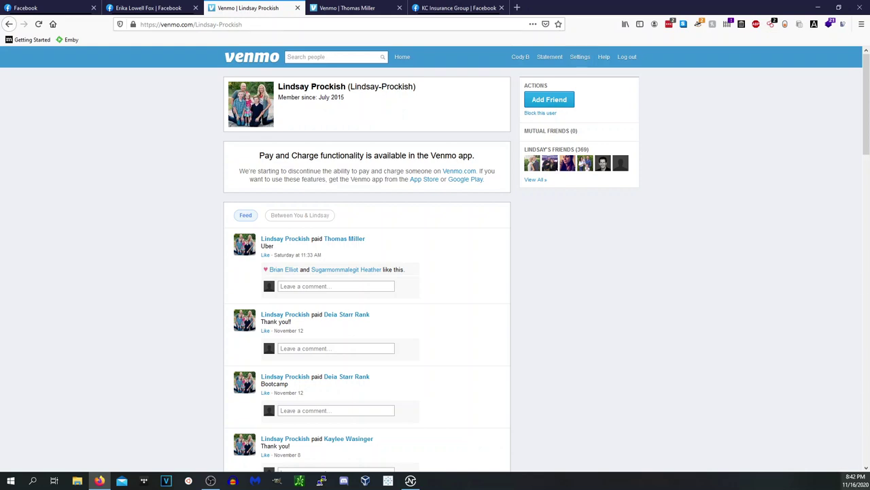
Check the Windows clock and calendar, dismiss it, and return to the Facebook photo tab
key(super+alt+d)
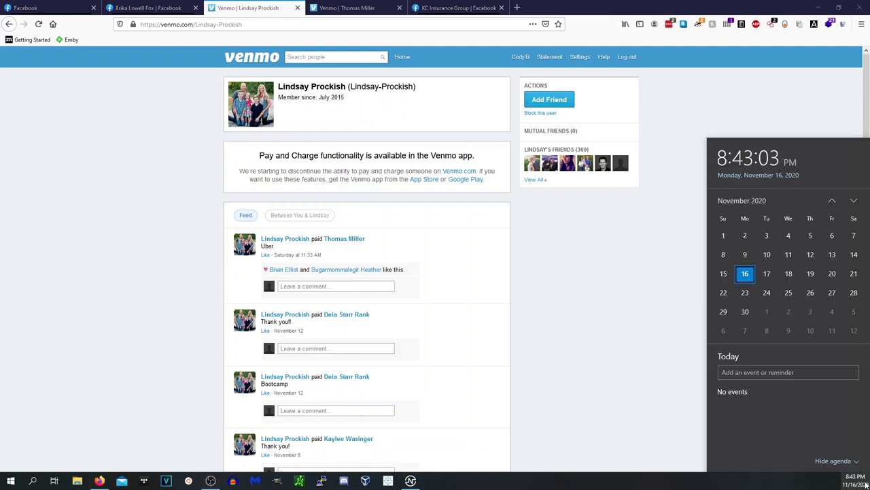
click(572, 365)
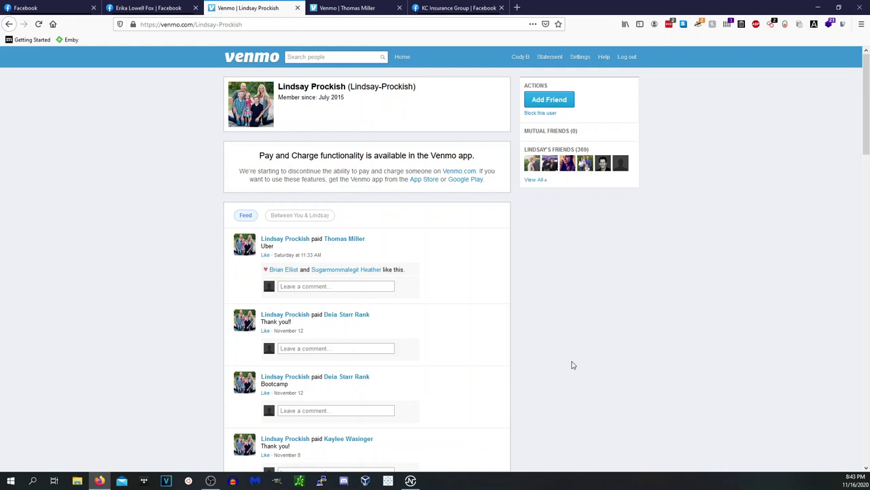
click(43, 7)
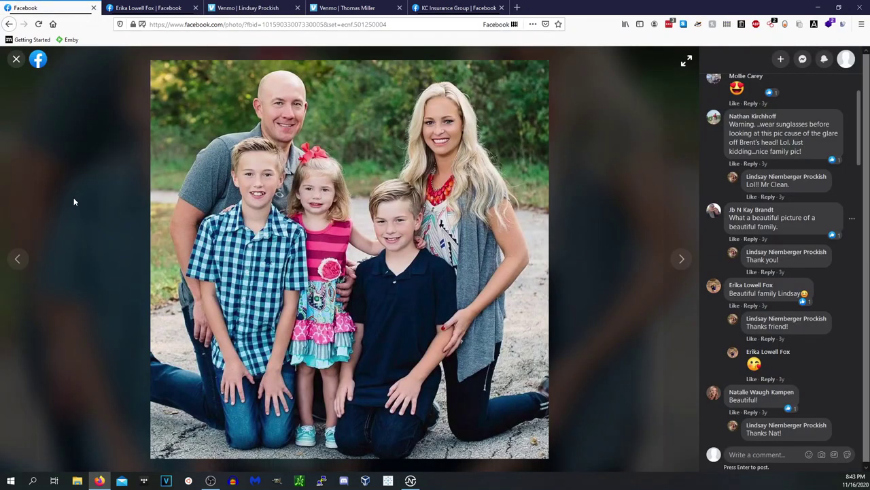
Close the Facebook photo viewer and open the profile owner's full friends list
key(Escape)
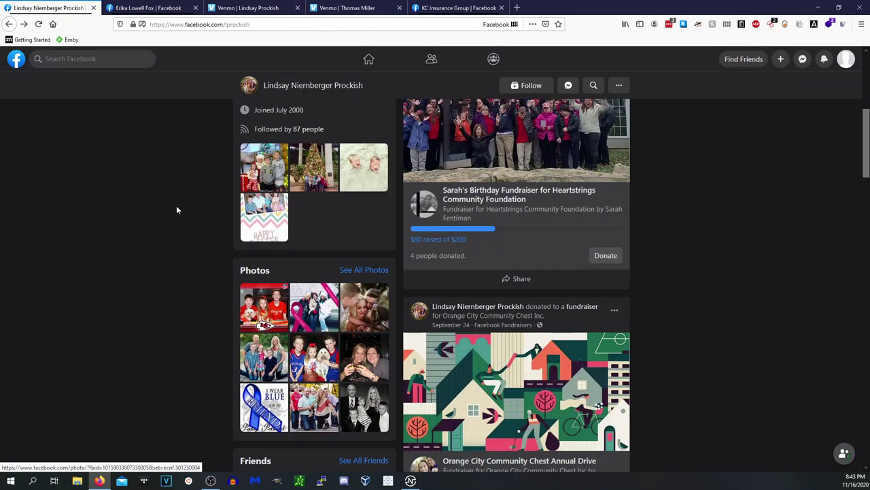
scroll(312, 306, down, 2)
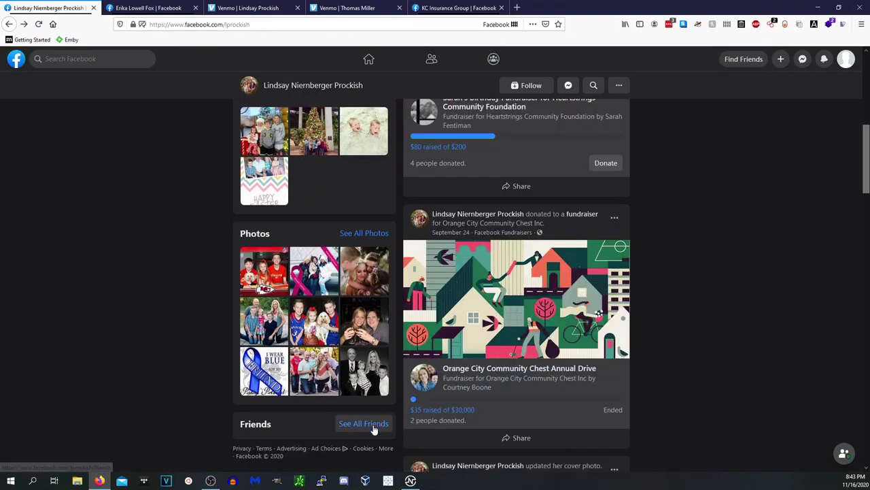
click(368, 423)
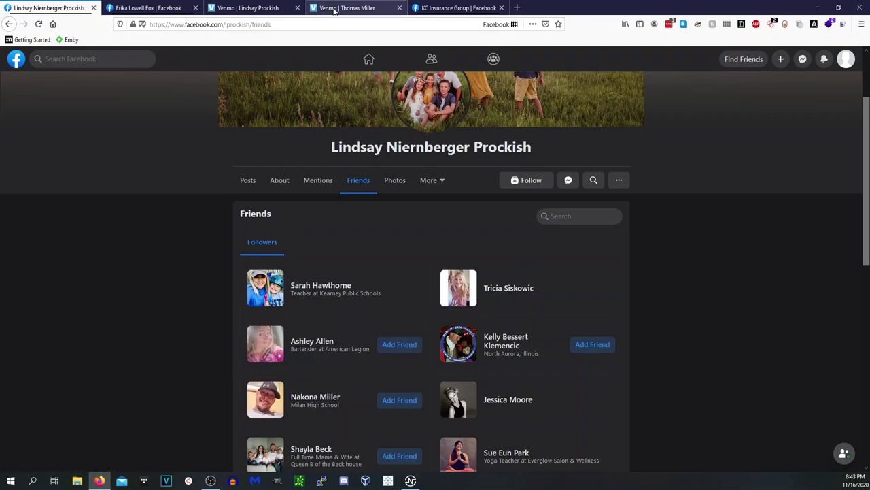
On the owner's Venmo profile, expand and scroll her full 369-friend grid
click(265, 10)
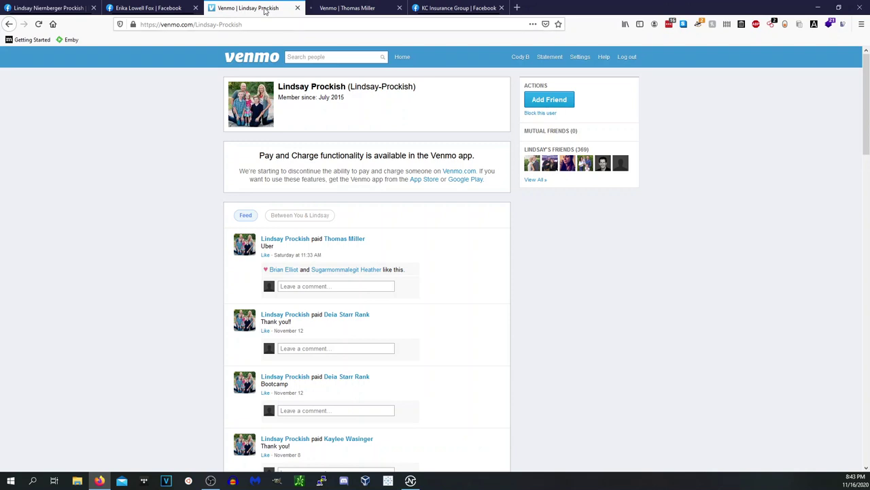
click(535, 179)
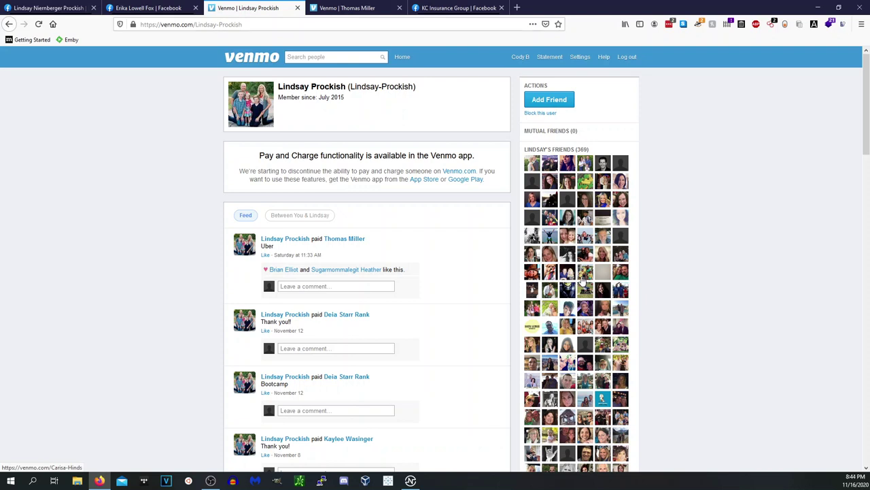
scroll(324, 380, down, 1)
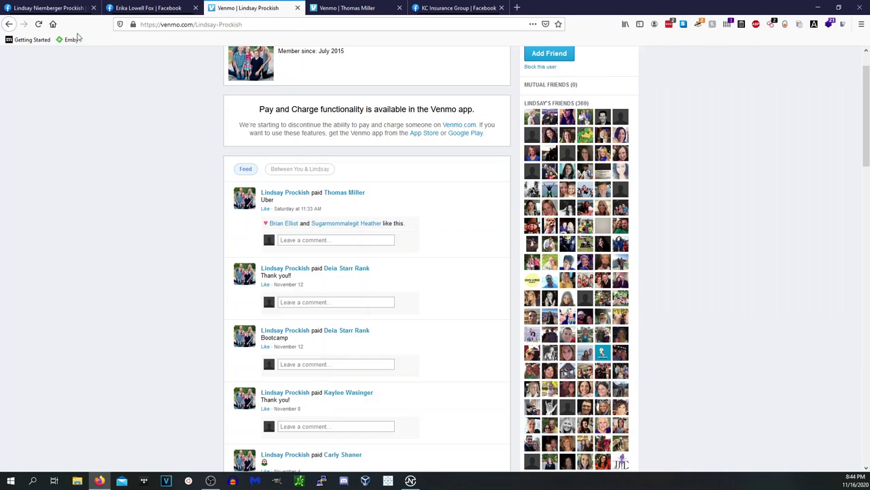
Go back to the owner's Facebook profile and open her Photos page
click(75, 11)
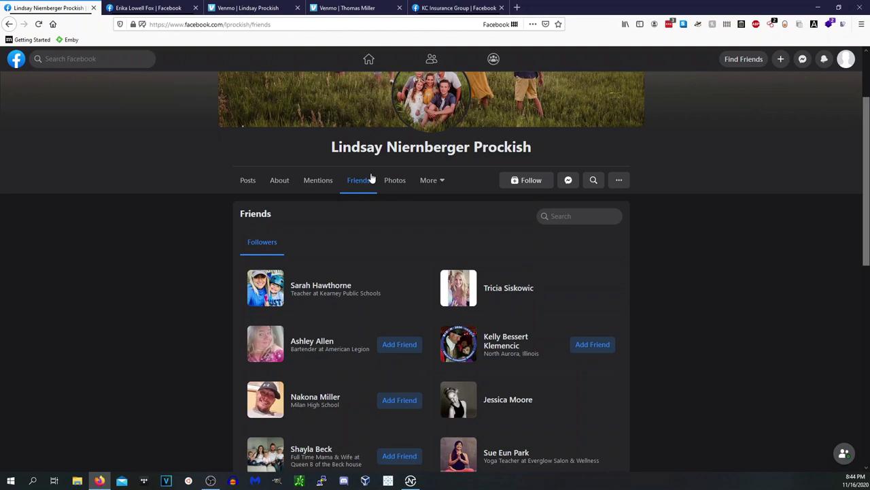
click(392, 178)
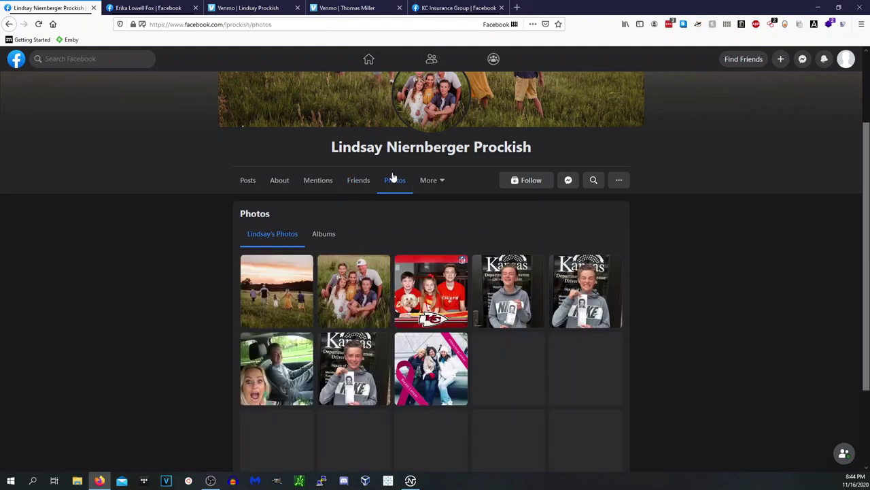